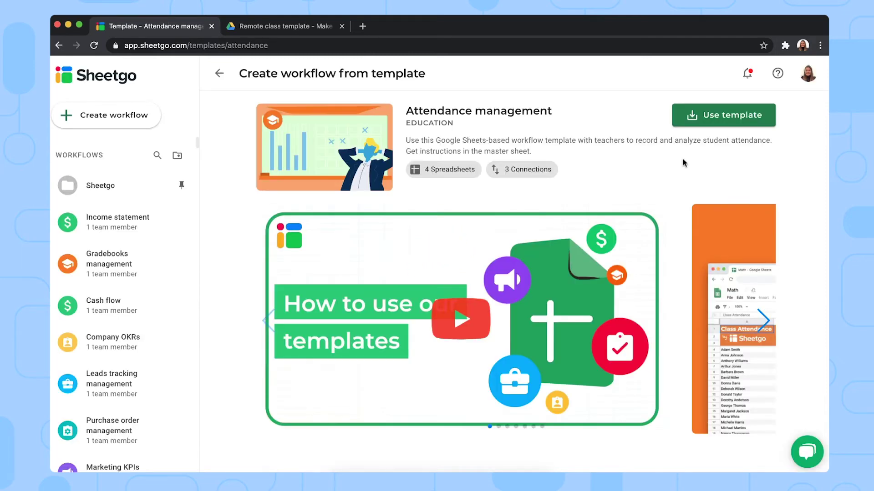
- Create the Attendance management workflow from Sheetgo's attendance template
left_click(699, 120)
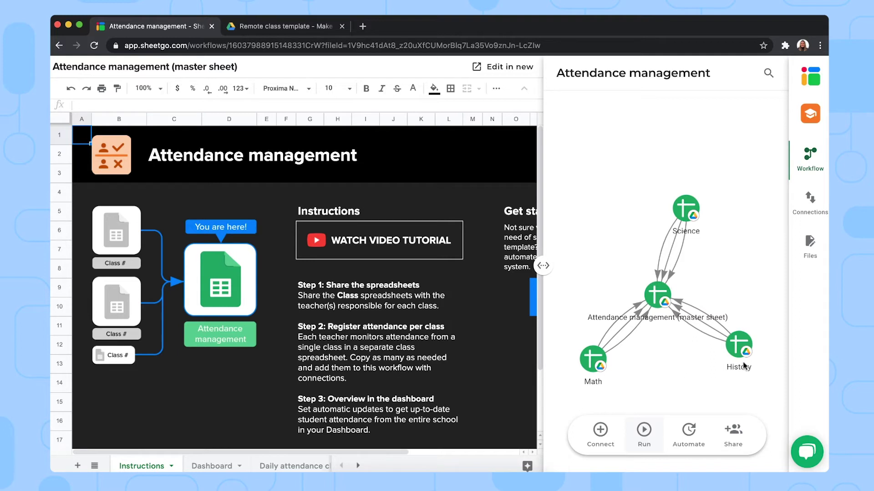
- Make a copy of the Remote class template spreadsheet in Google Sheets
left_click(291, 24)
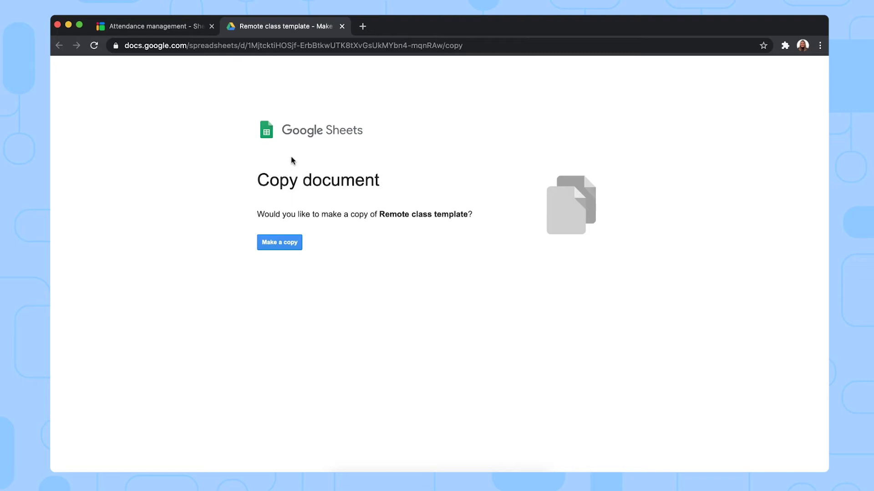
left_click(291, 244)
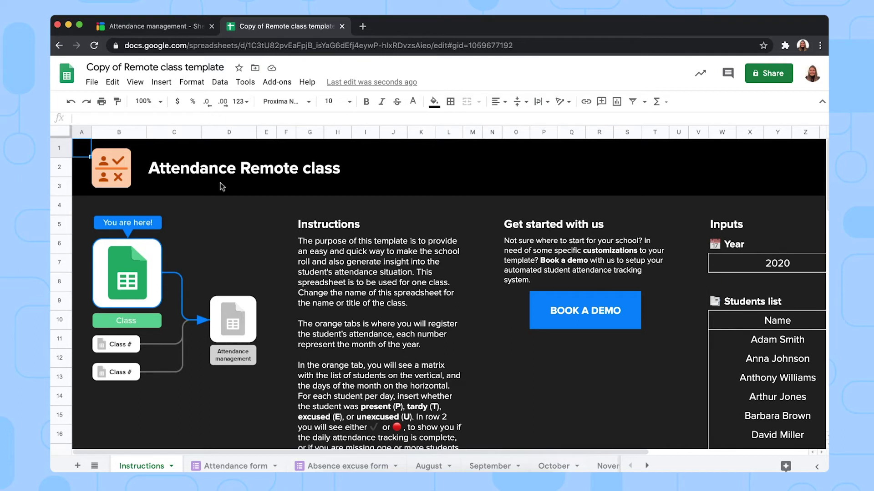
- Go back to the Attendance management workflow tab in Sheetgo
left_click(174, 28)
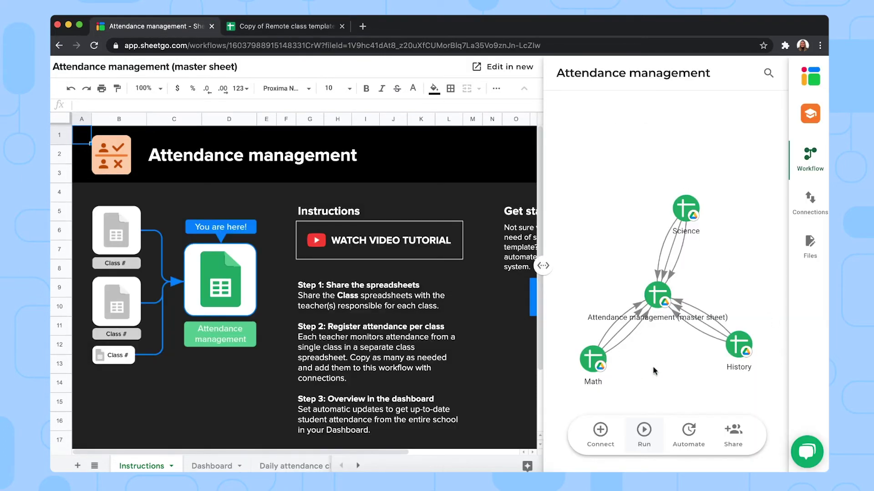
- Show the workflow's Connections list in the Sheetgo sidebar
left_click(812, 199)
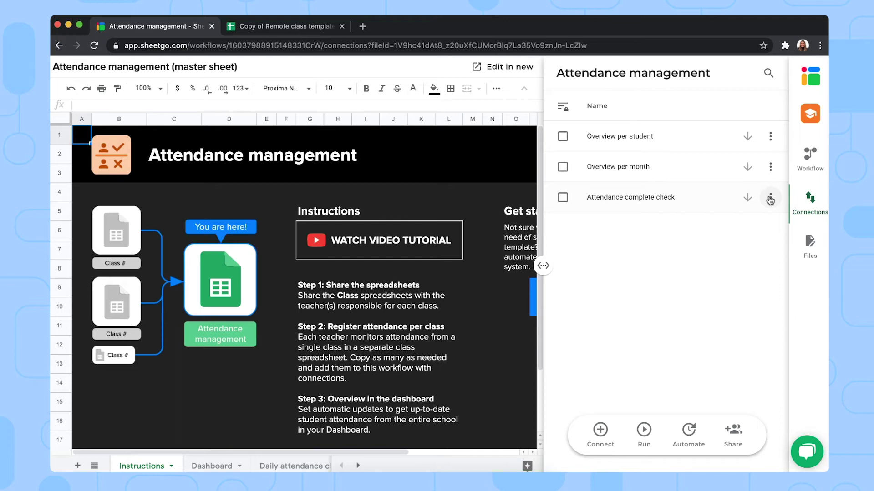
- Remove the Attendance complete check connection and confirm the removal
left_click(769, 199)
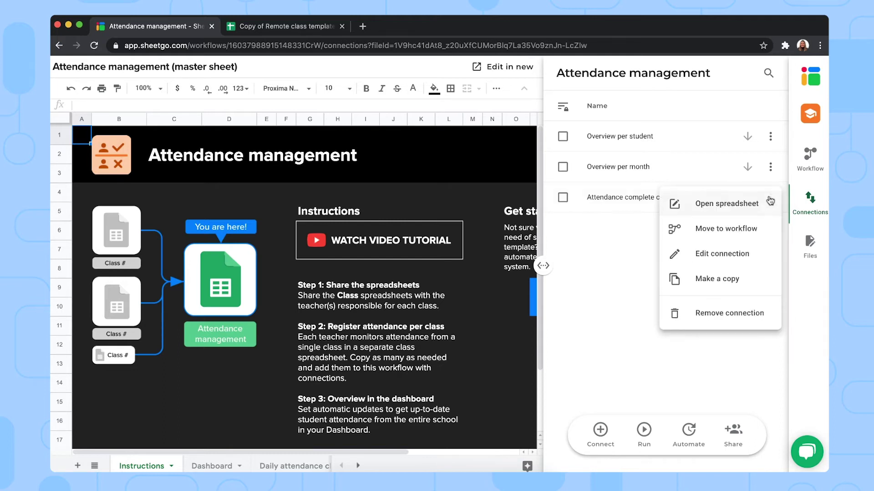
left_click(726, 309)
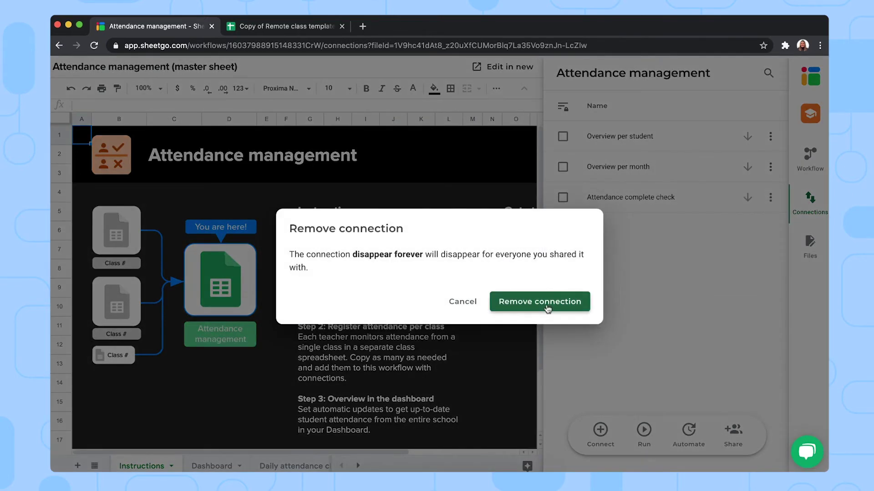
left_click(547, 309)
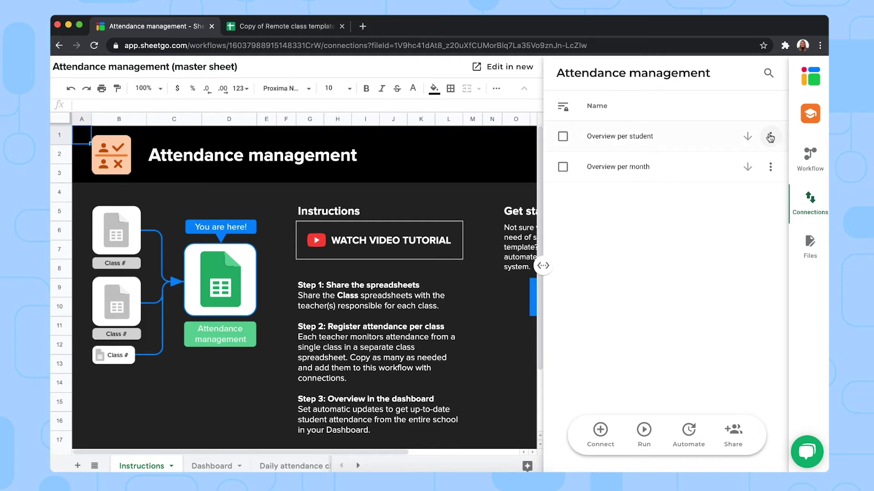
- Edit the Overview per student connection and delete its History and Math source files
left_click(770, 137)
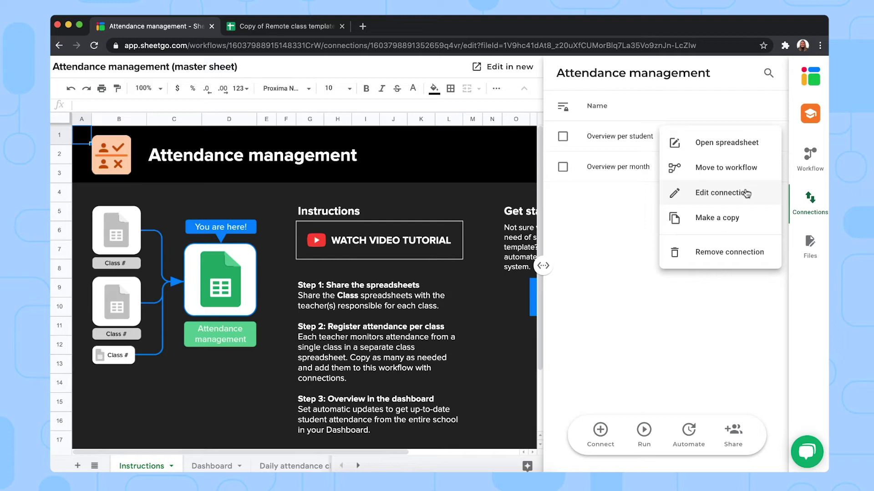
left_click(747, 193)
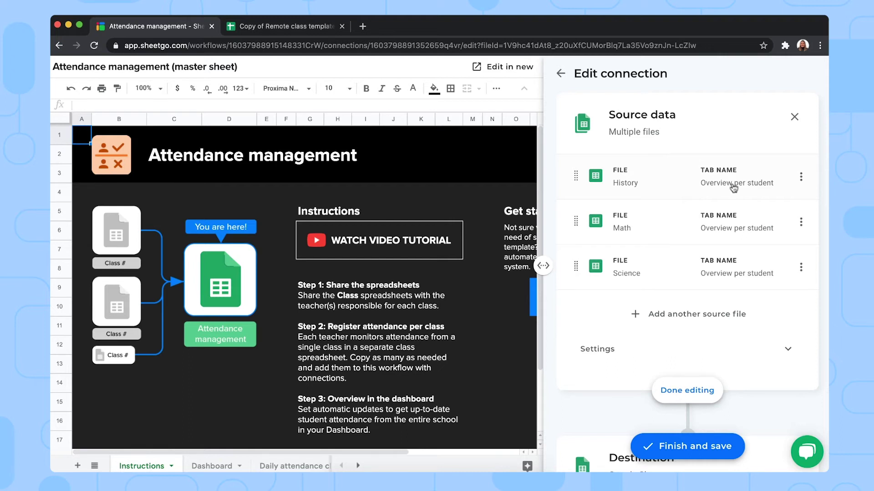
left_click(800, 179)
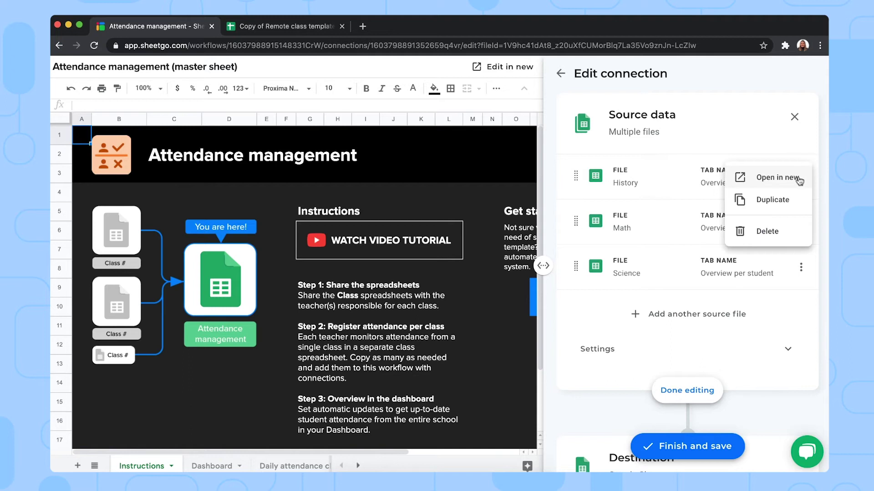
left_click(781, 237)
left_click(802, 180)
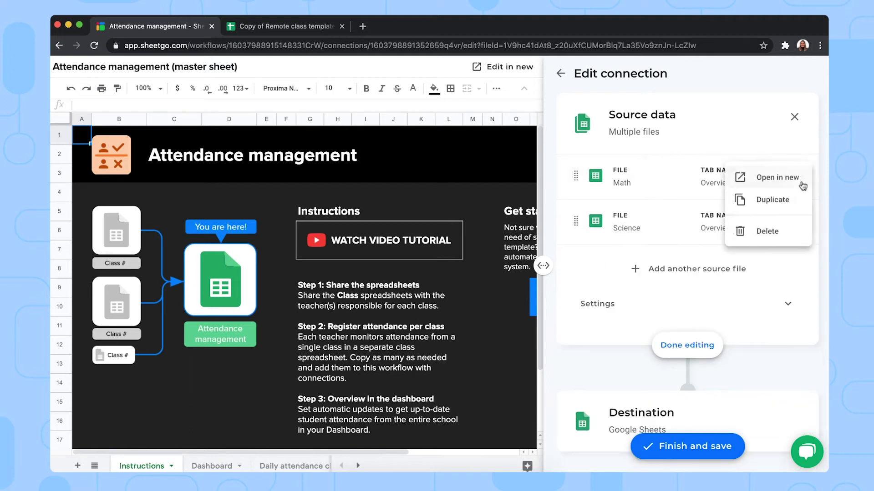
left_click(771, 228)
- Add Copy of Remote class template as a source using its Overview per student tab
left_click(771, 228)
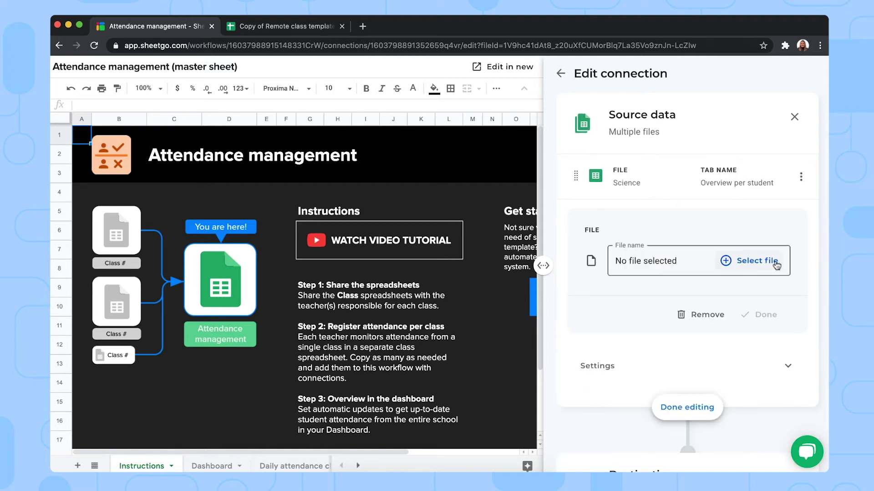
left_click(746, 259)
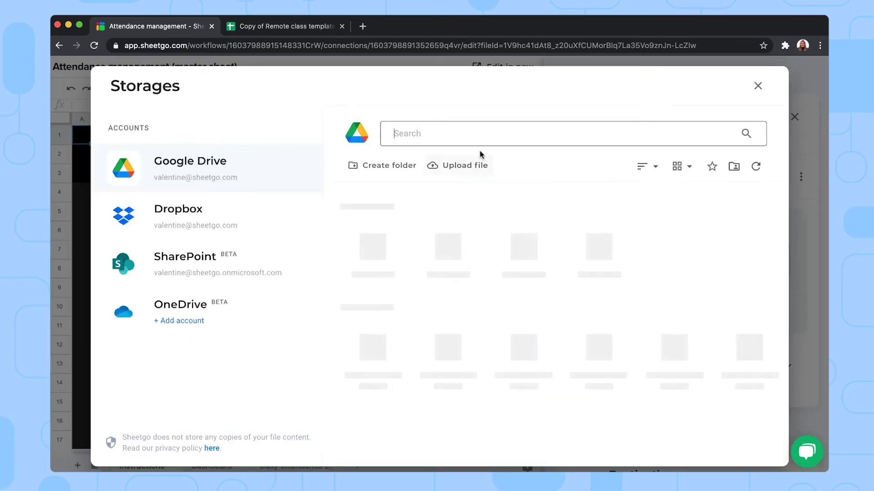
type("remote ")
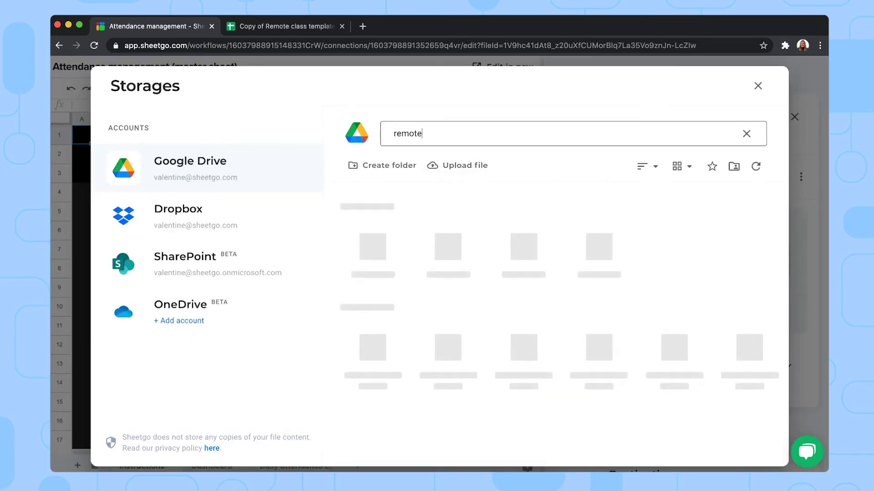
type("class")
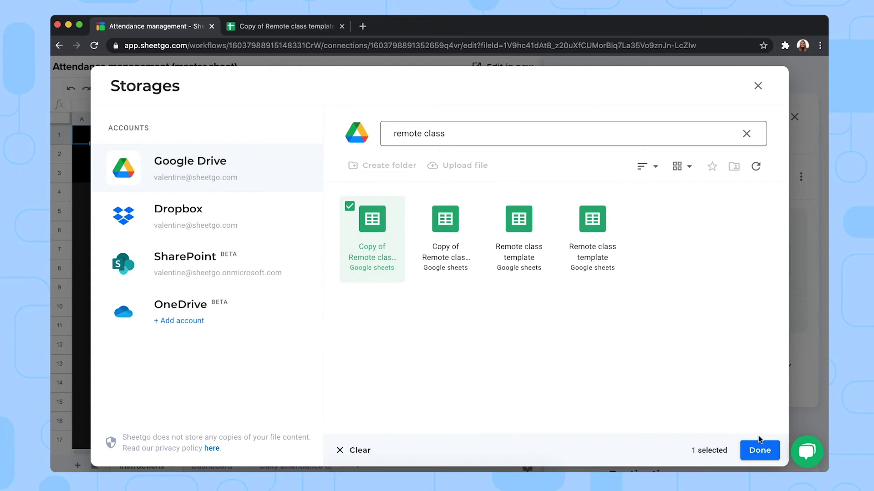
left_click(759, 451)
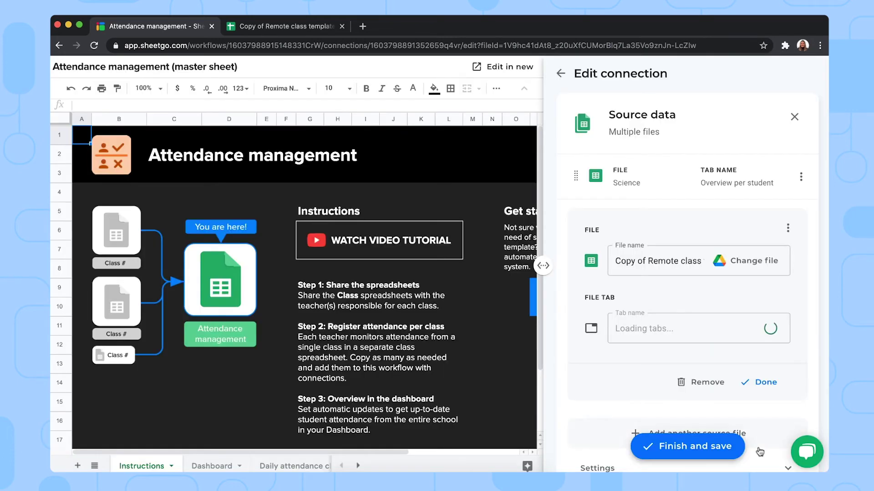
left_click(711, 331)
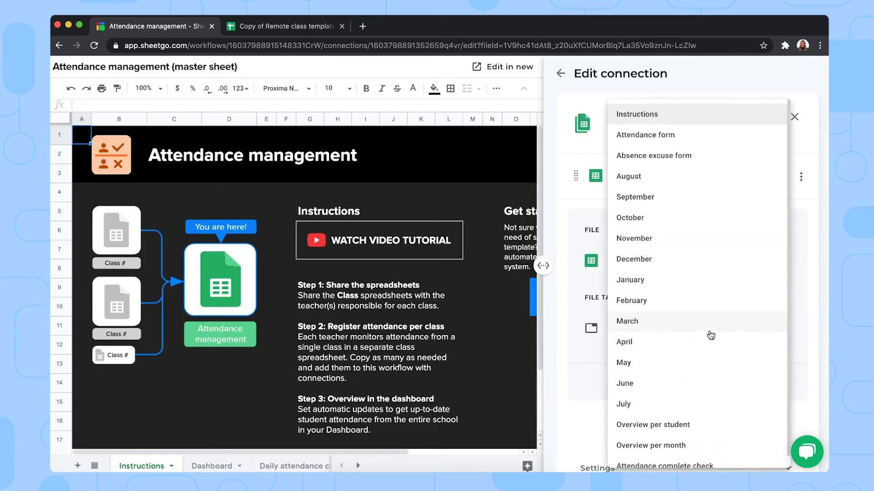
left_click(718, 427)
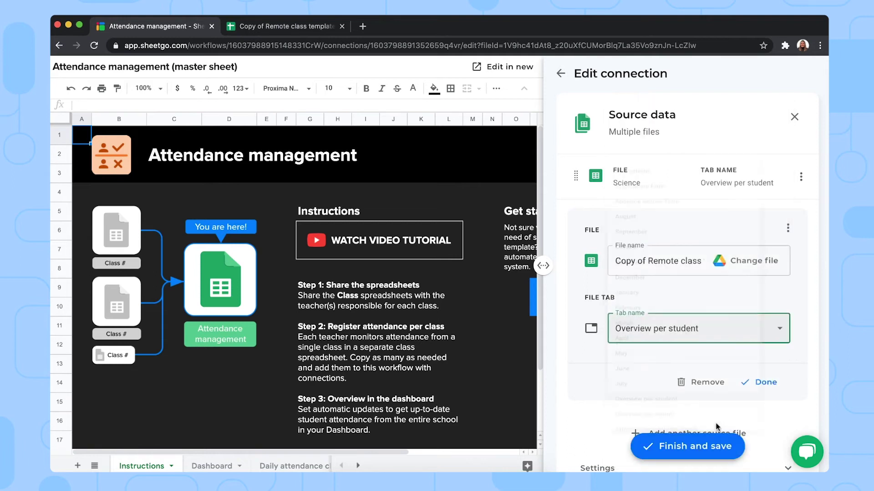
left_click(771, 385)
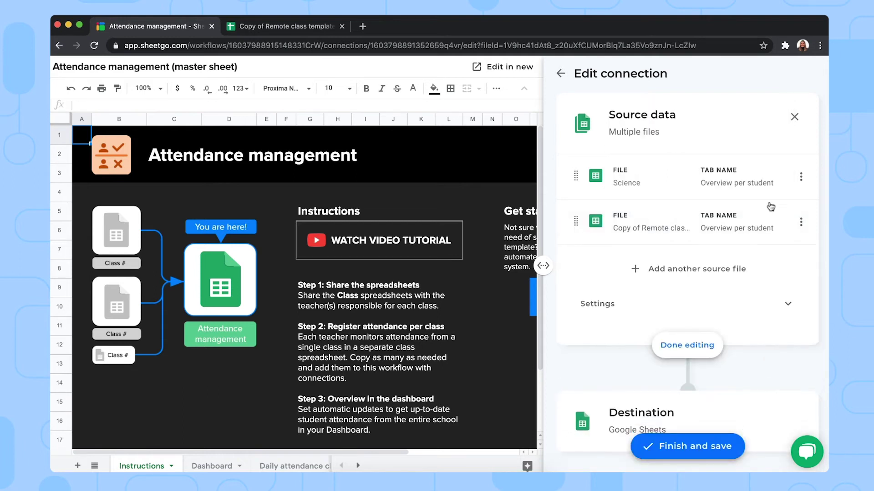
- Delete the Science source file and save the connection
left_click(800, 178)
left_click(772, 229)
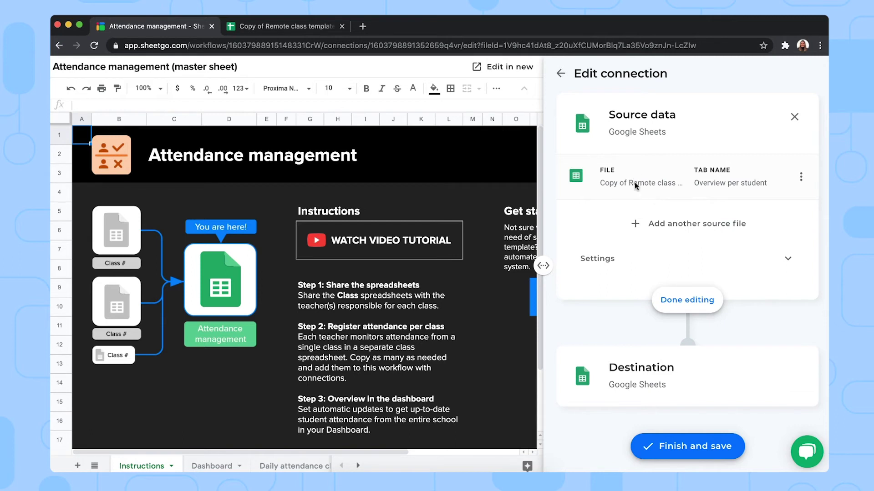
left_click(692, 450)
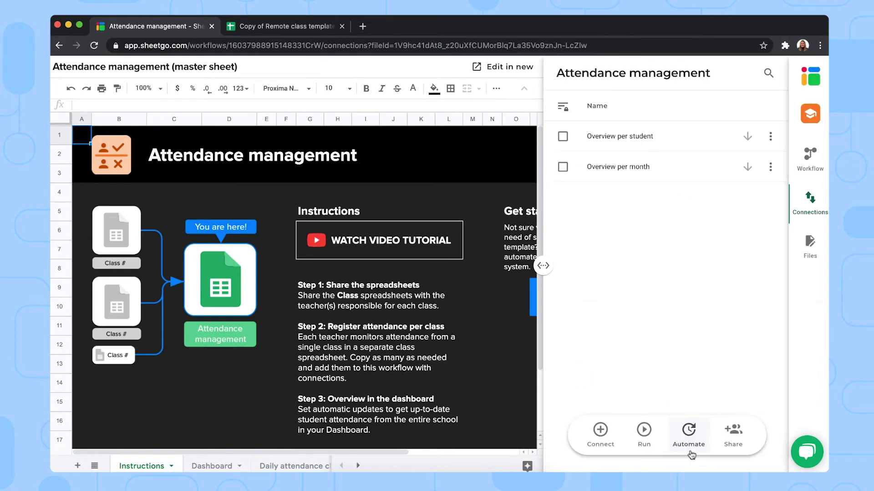
- Edit Overview per month and add Copy of Remote class template's Overview per month tab as a source
left_click(769, 168)
left_click(739, 223)
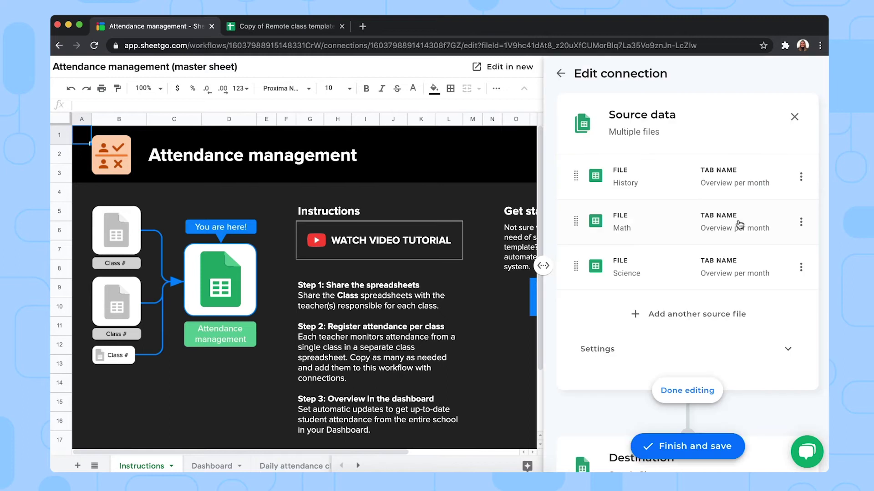
left_click(693, 320)
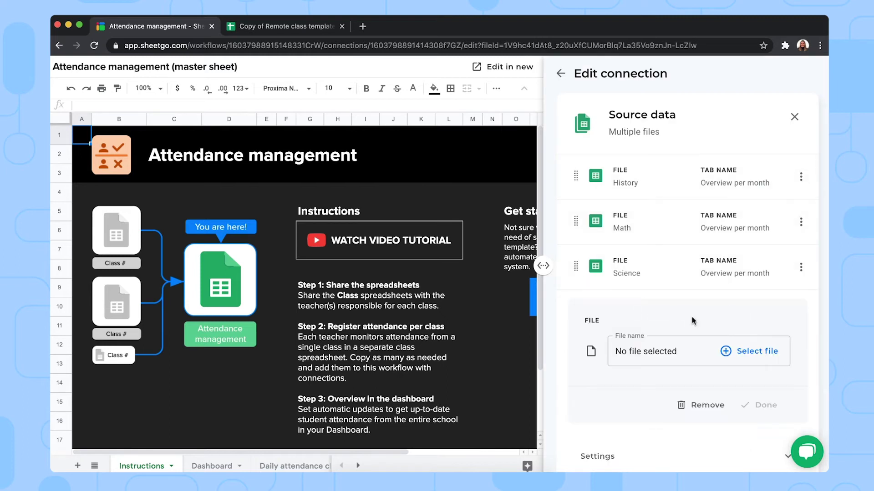
left_click(742, 351)
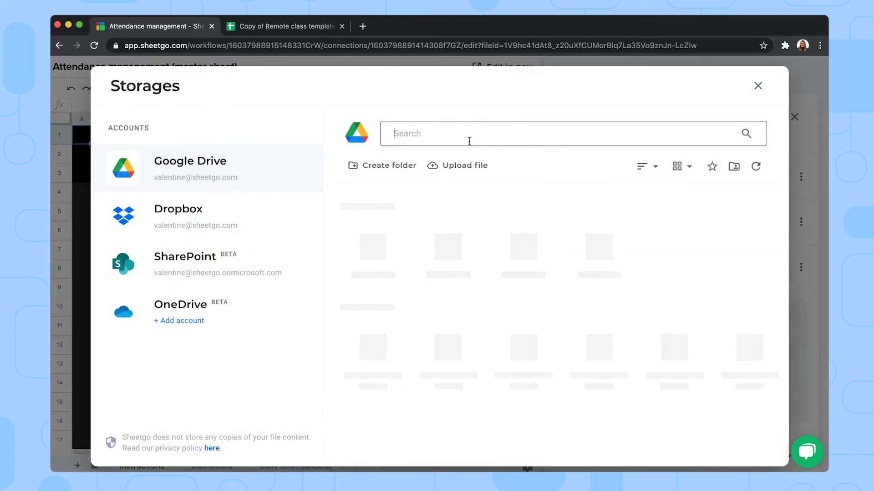
type("remote c")
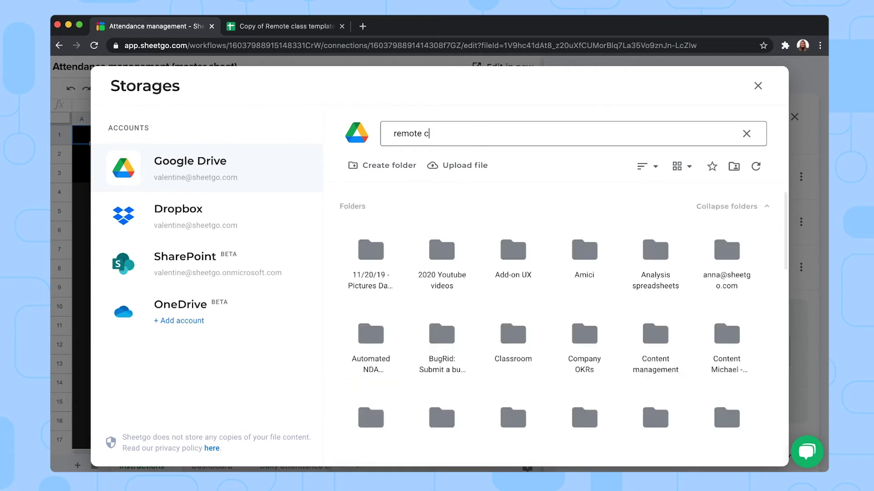
type("lass")
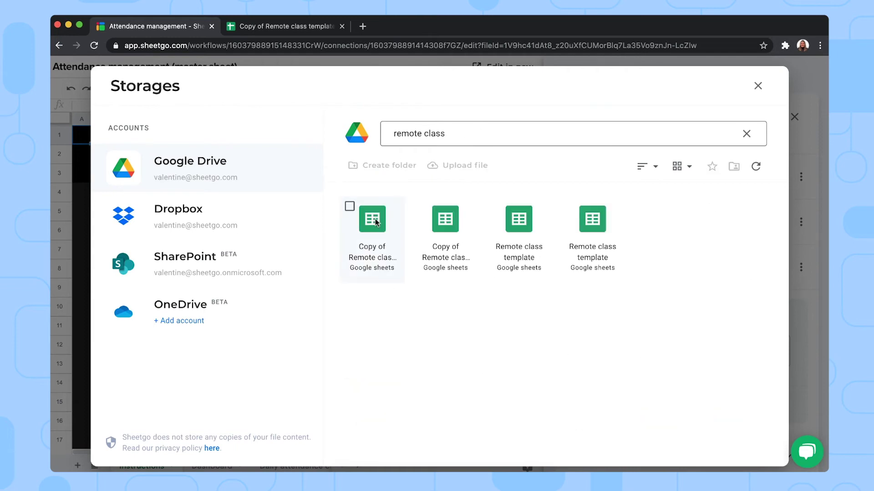
left_click(376, 222)
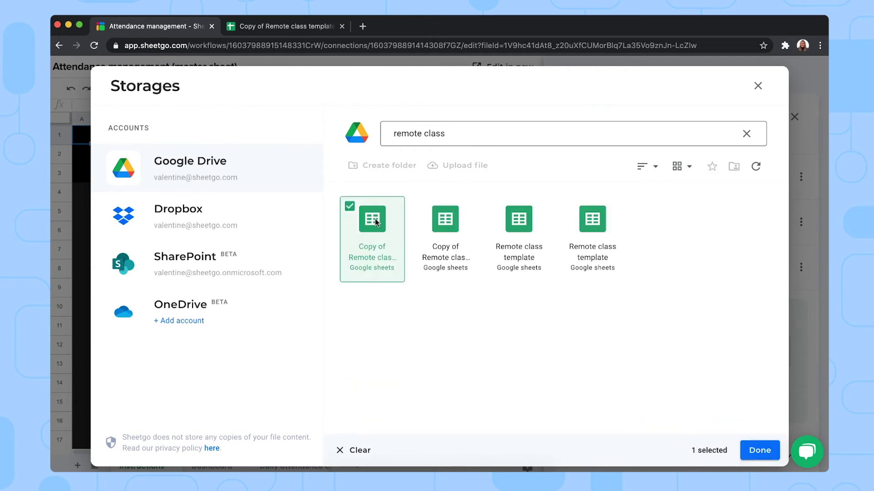
left_click(759, 448)
scroll(735, 372, "down", 1)
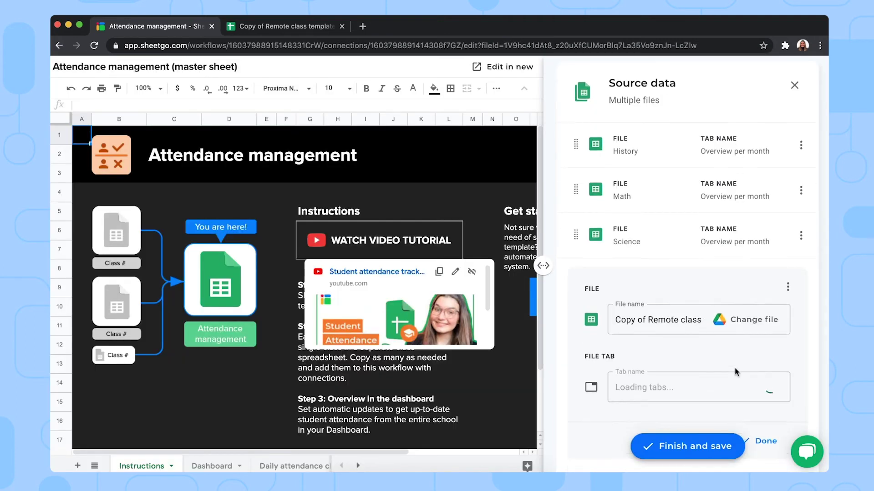
left_click(738, 357)
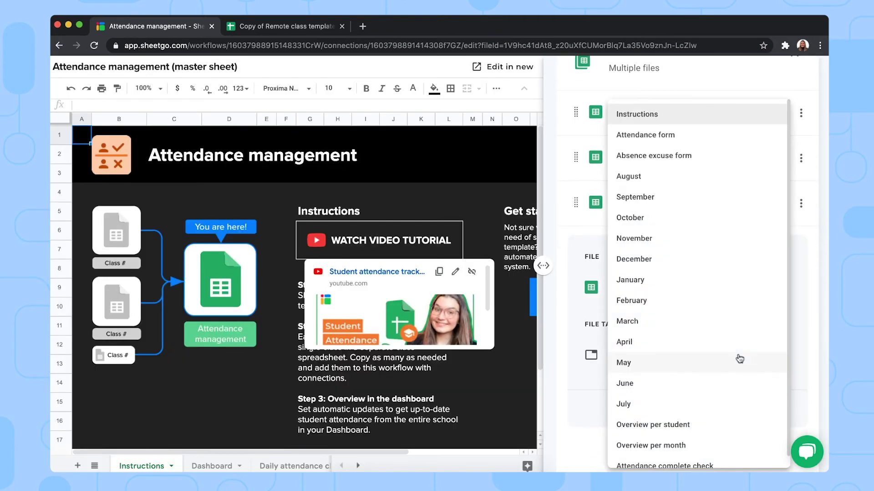
left_click(734, 445)
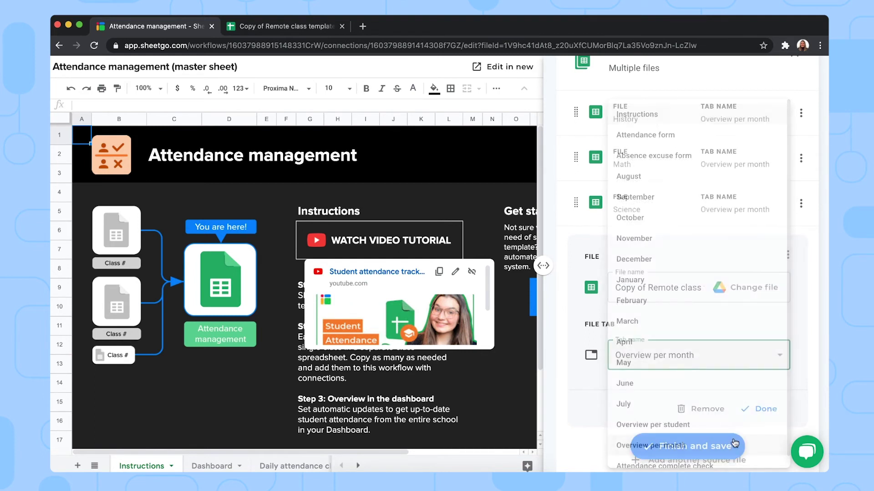
left_click(751, 406)
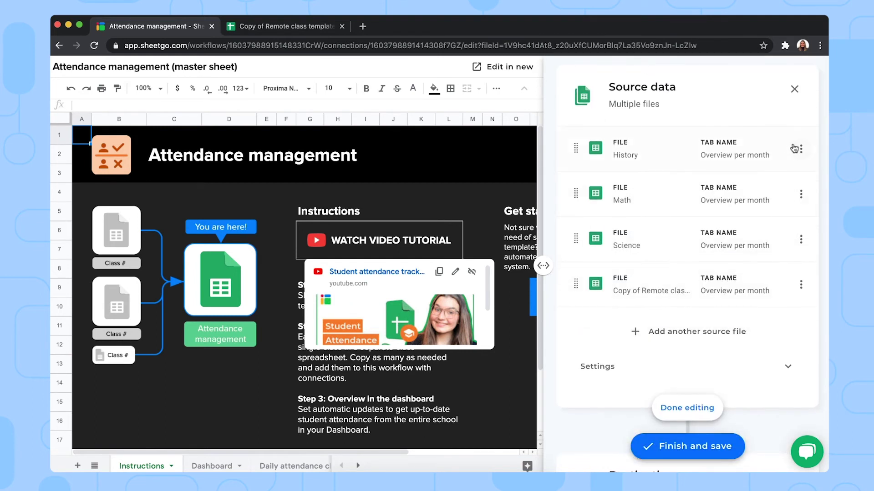
- Delete the History, Math and Science sources and save the Overview per month connection
left_click(800, 149)
left_click(767, 207)
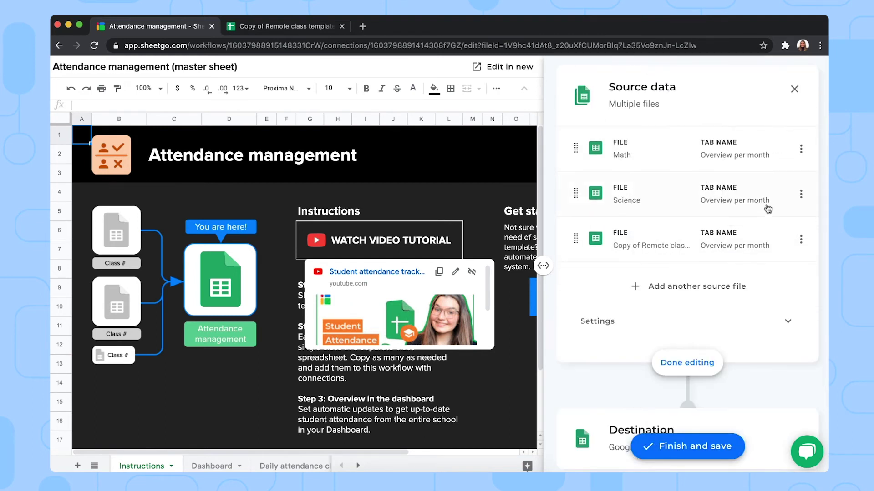
left_click(800, 149)
left_click(768, 202)
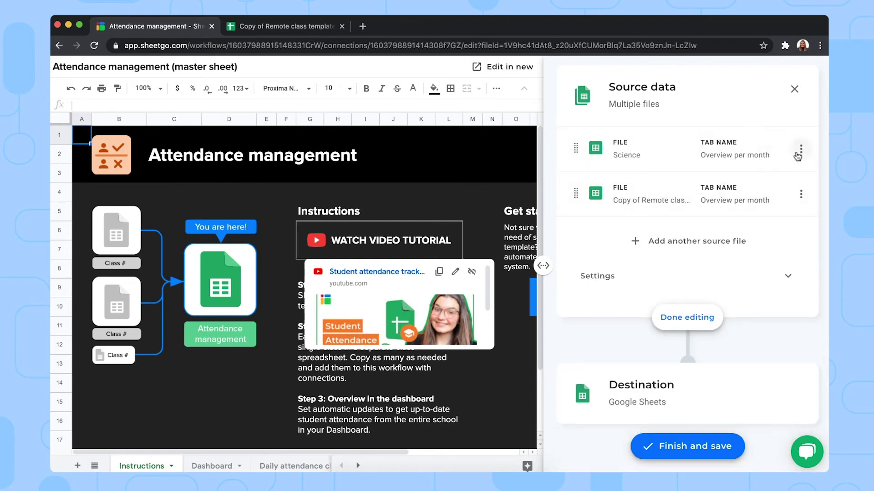
left_click(800, 151)
left_click(766, 209)
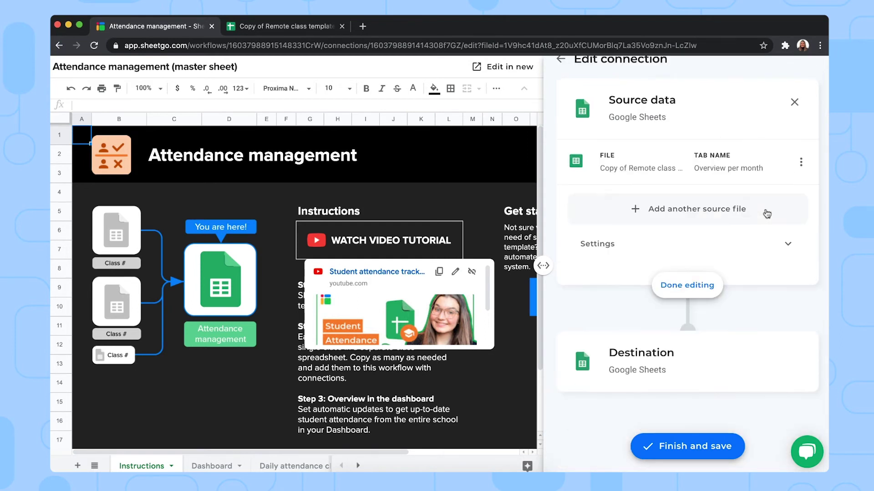
left_click(688, 451)
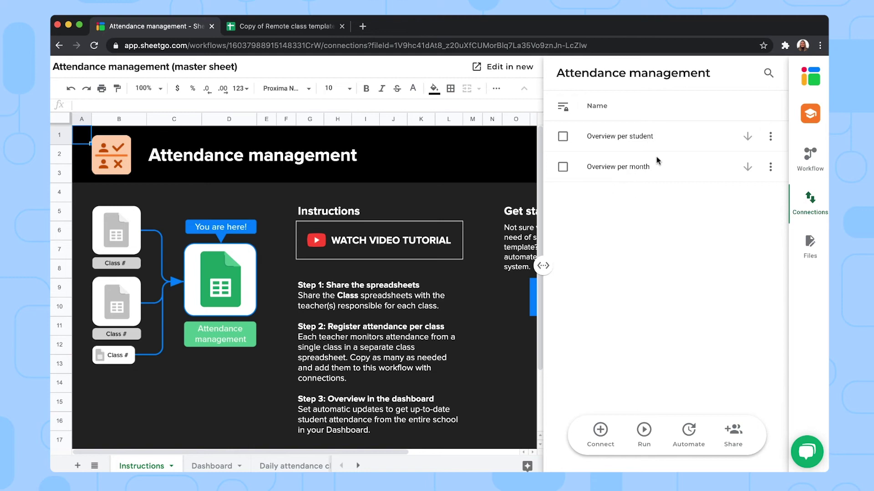
- In Copy of Remote class template, view the August sheet, then the Attendance form sheet
left_click(266, 28)
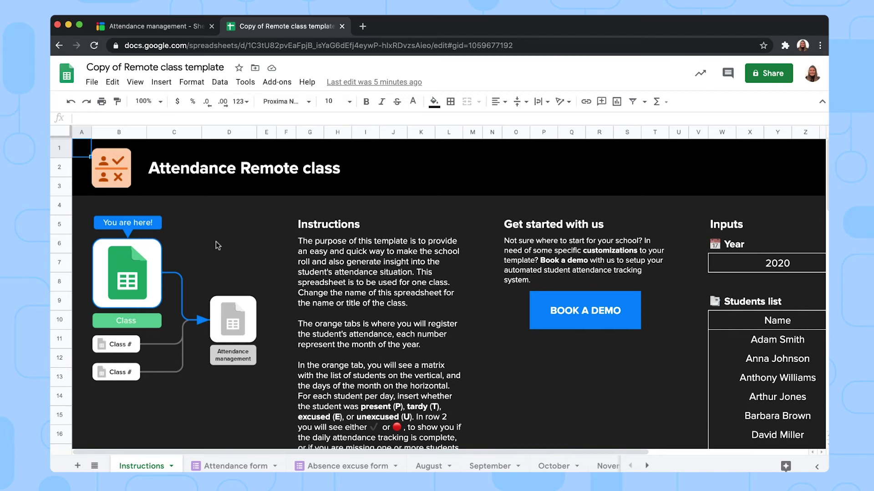
left_click(434, 466)
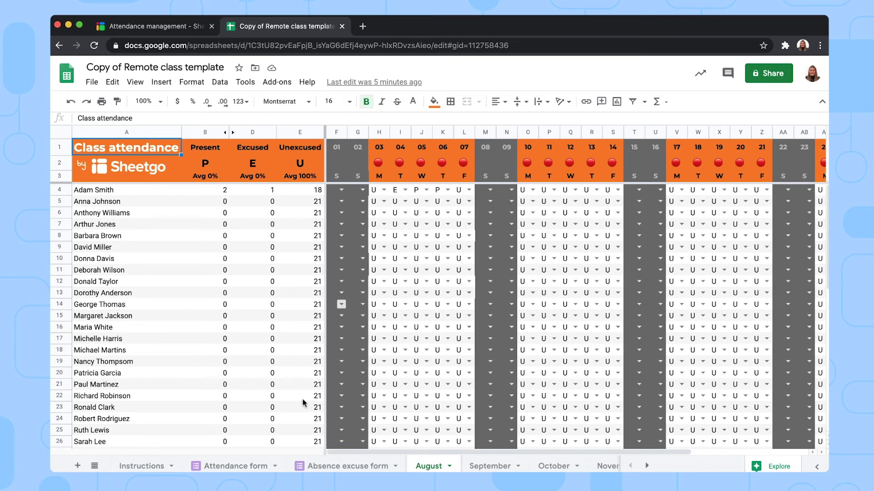
left_click(233, 467)
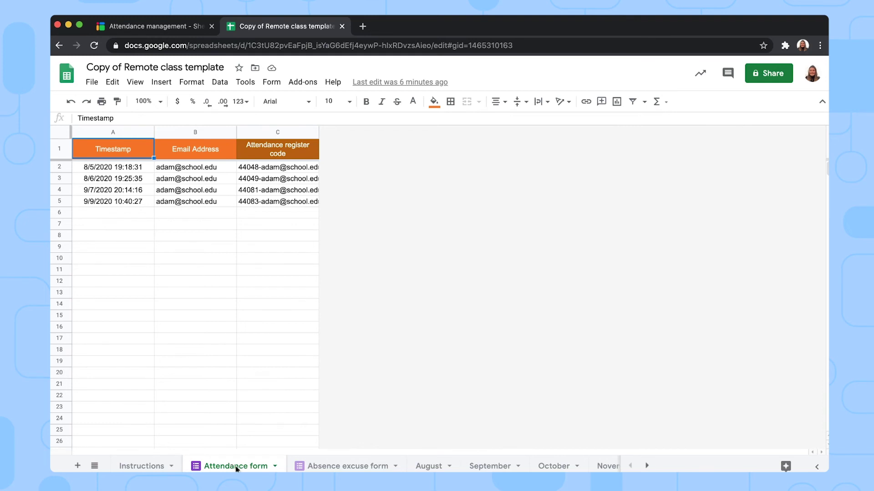
- Check the linked Attendance form's settings for email collection and Sheetgo-only responses, then save
left_click(270, 83)
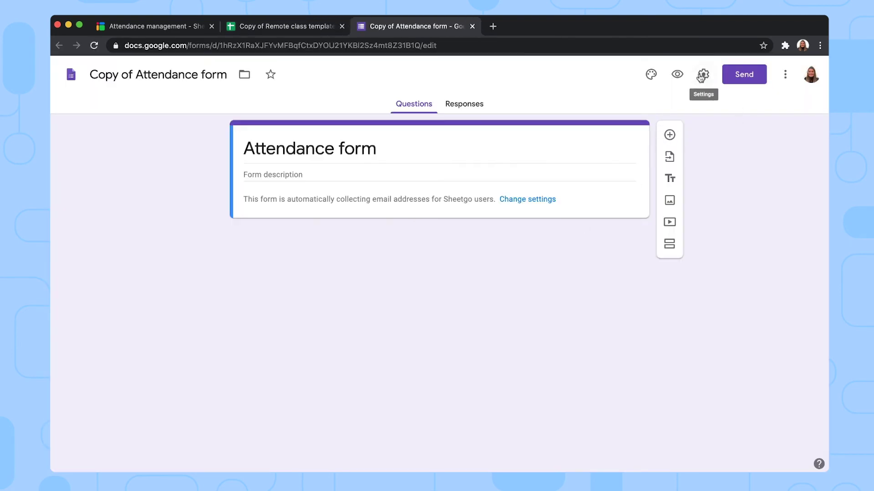
left_click(702, 77)
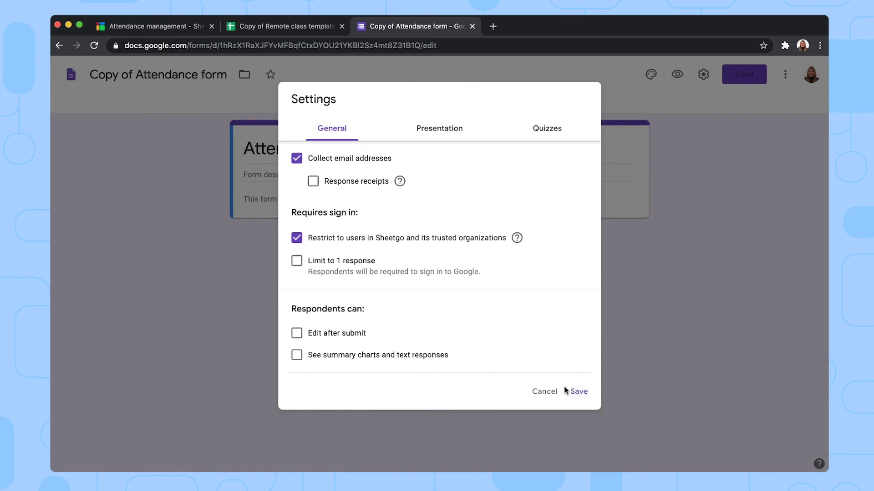
left_click(581, 393)
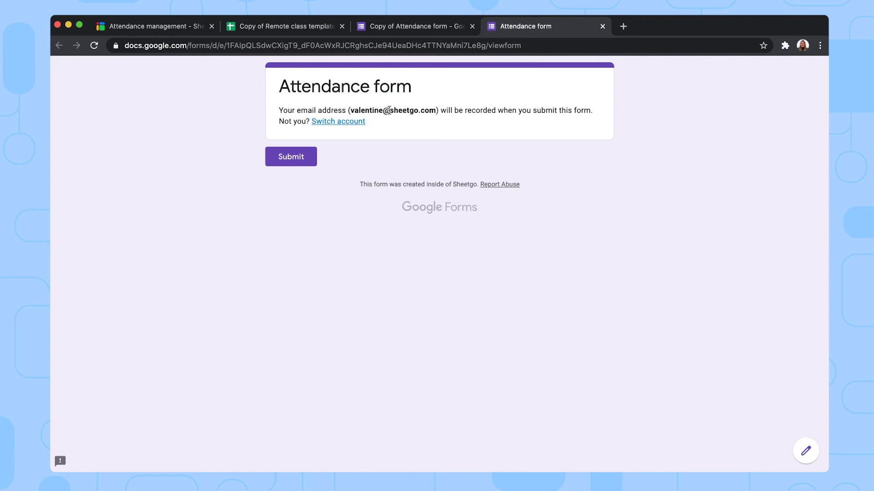
- Close the live Attendance form preview tab
left_click(602, 25)
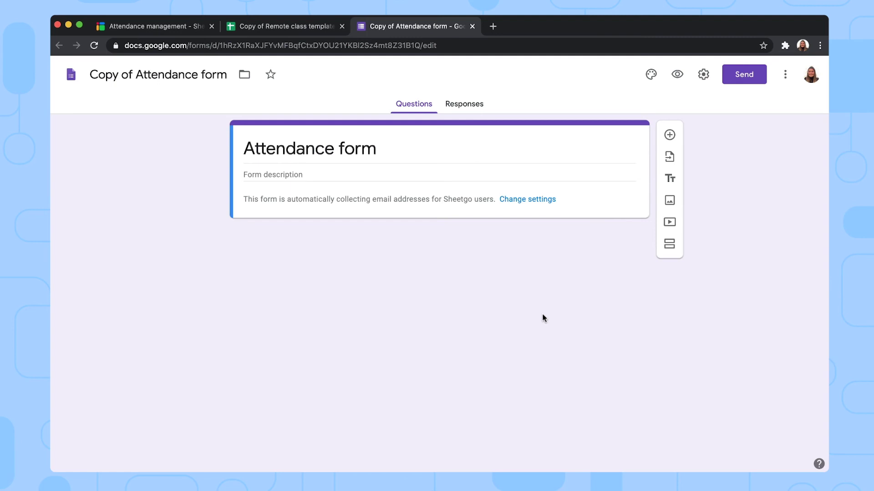
- Return to the spreadsheet, show the Absence excuse form sheet, and open its Form menu
left_click(472, 26)
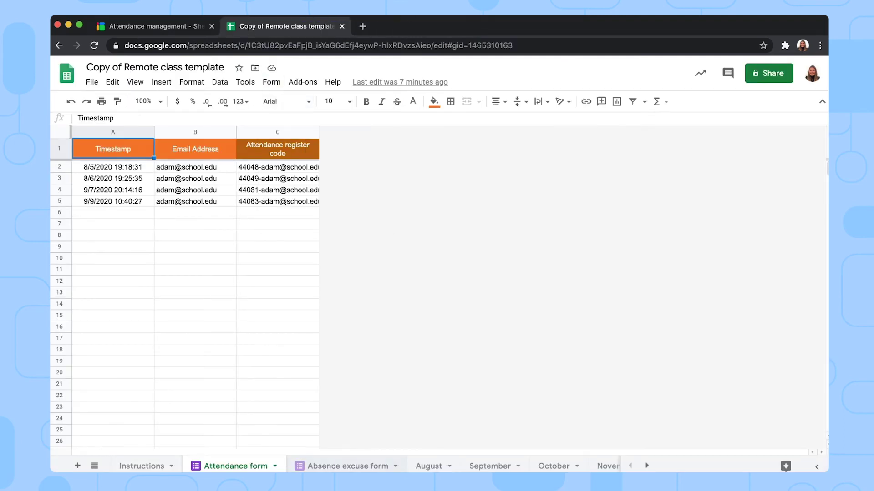
left_click(325, 467)
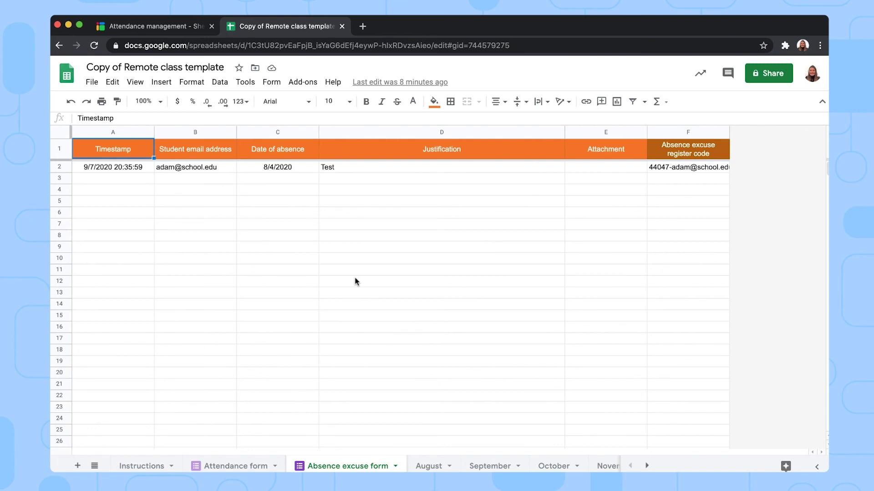
left_click(272, 82)
- Review the Copy of Absence excuse form's email, date, justification and attachment questions, then close it
left_click(278, 99)
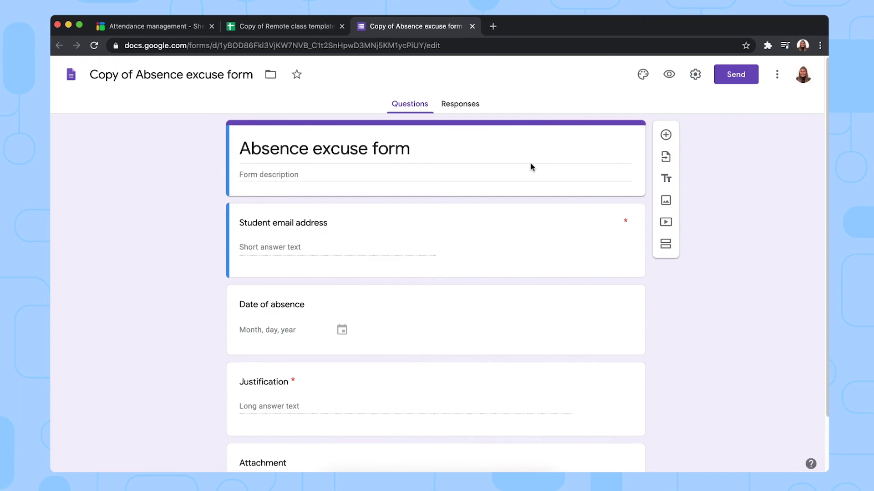
left_click(416, 216)
scroll(348, 244, "down", 2)
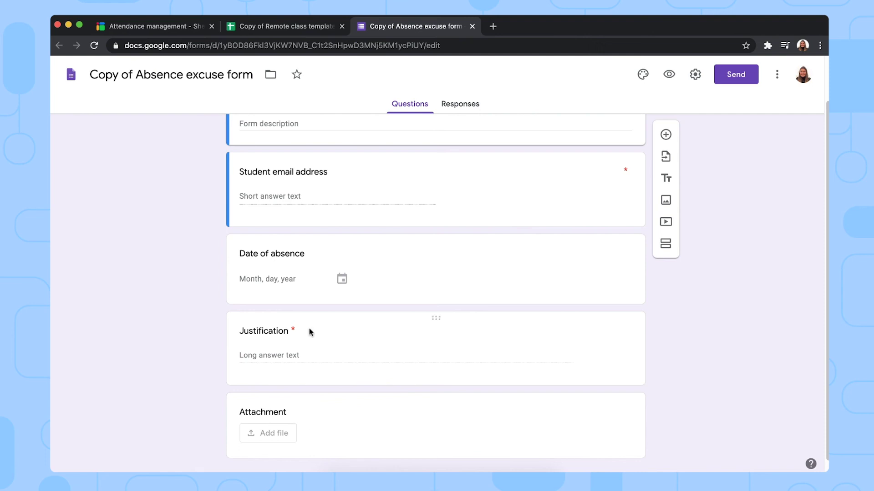
scroll(310, 329, "up", 2)
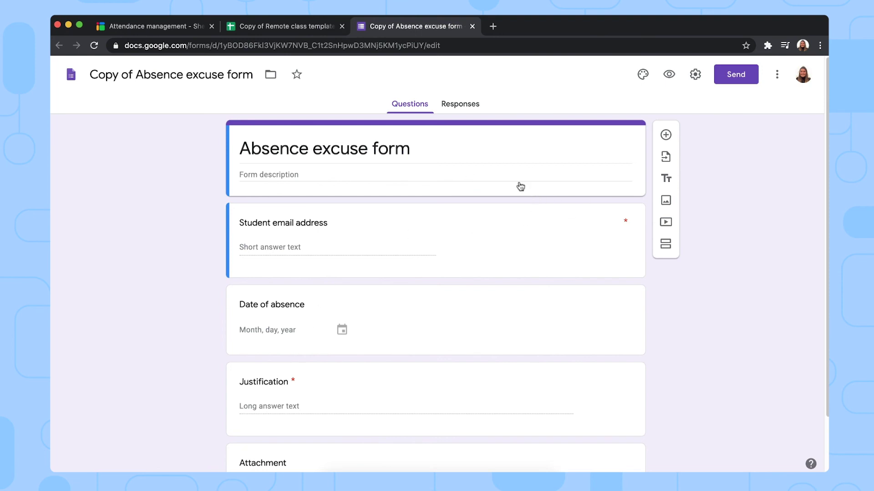
left_click(472, 27)
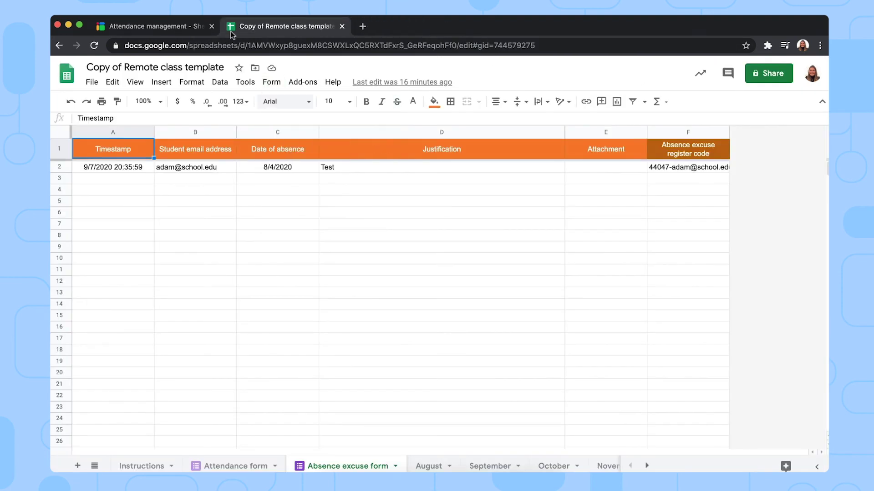
- Switch back to the Sheetgo Attendance management workflow tab
left_click(182, 27)
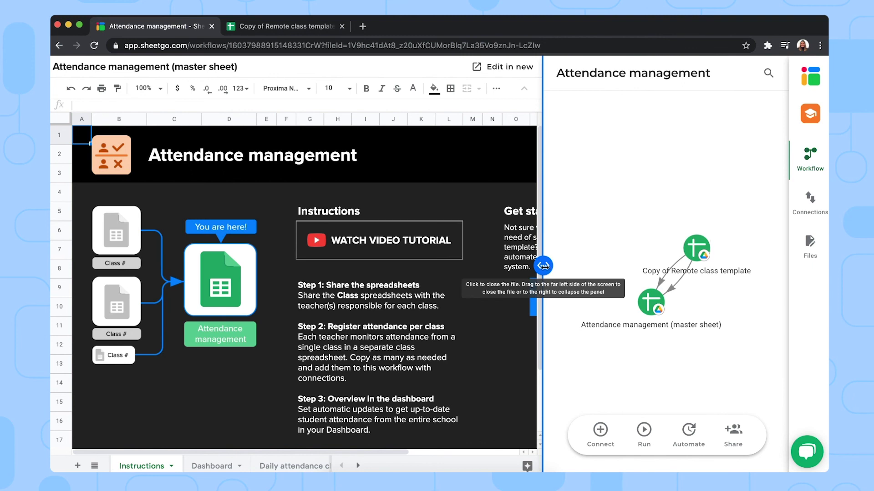
- Collapse the workflow panel and show the master sheet's Dashboard charts full width
left_click_drag(544, 266, 720, 271)
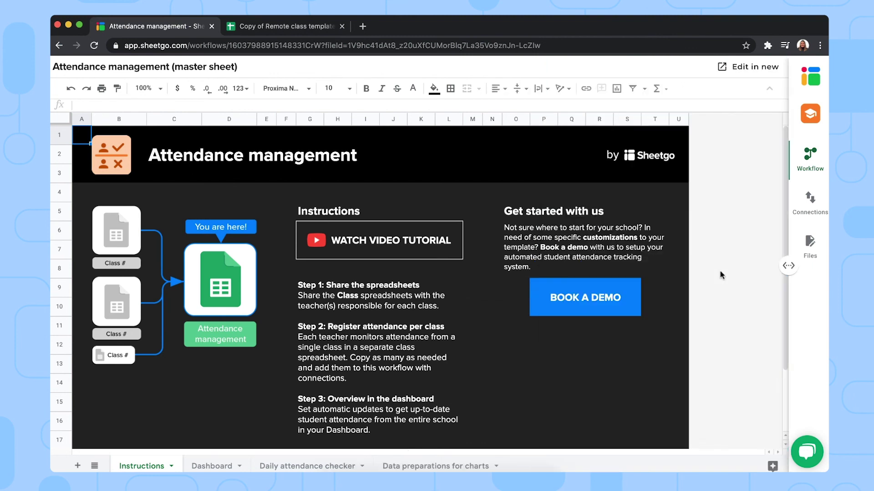
left_click(212, 465)
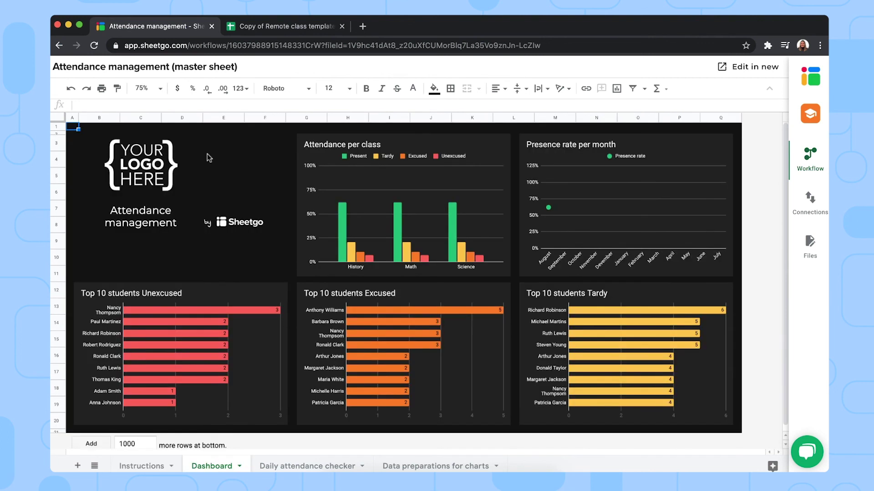